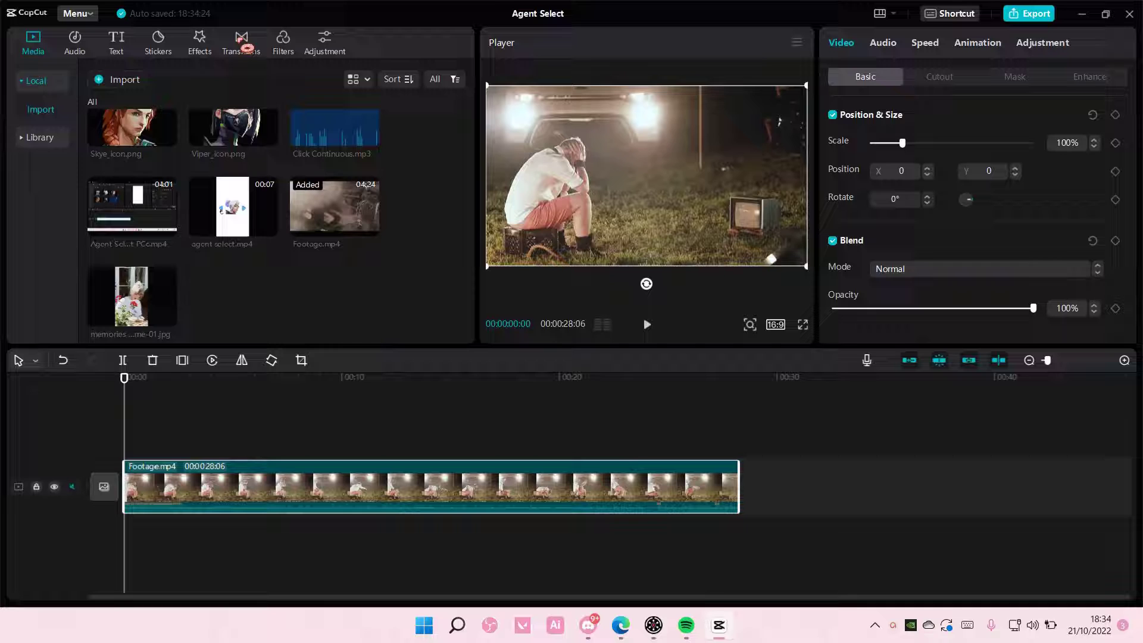
# Compare the Retro filters 1970 and HK, then add 1970 and stretch it across Footage.mp4.
pyautogui.click(287, 48)
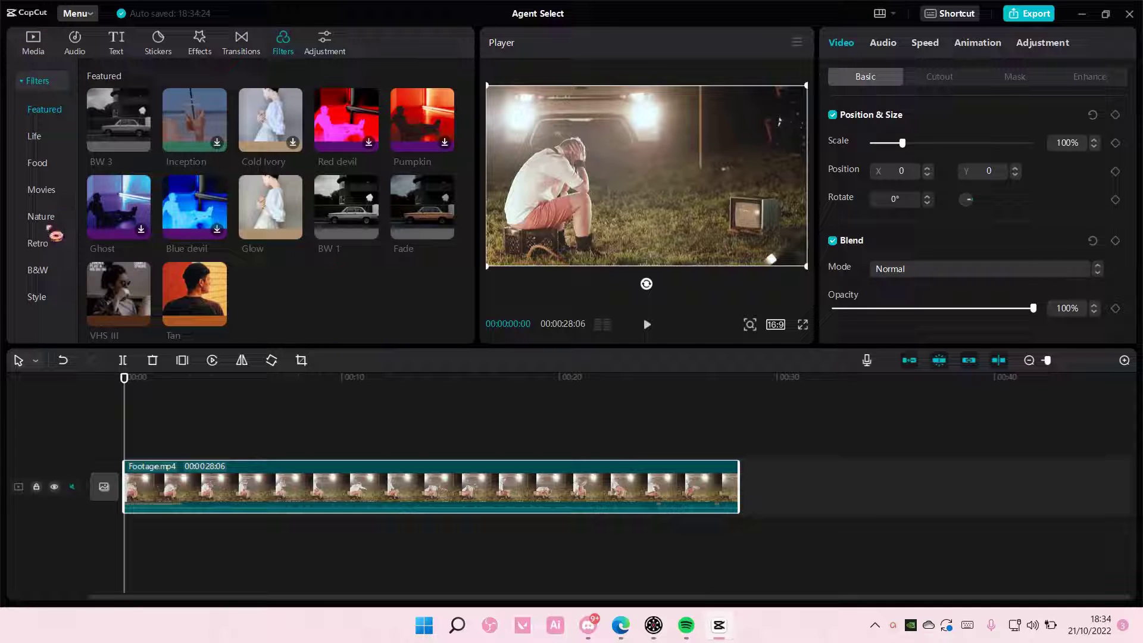
pyautogui.click(58, 253)
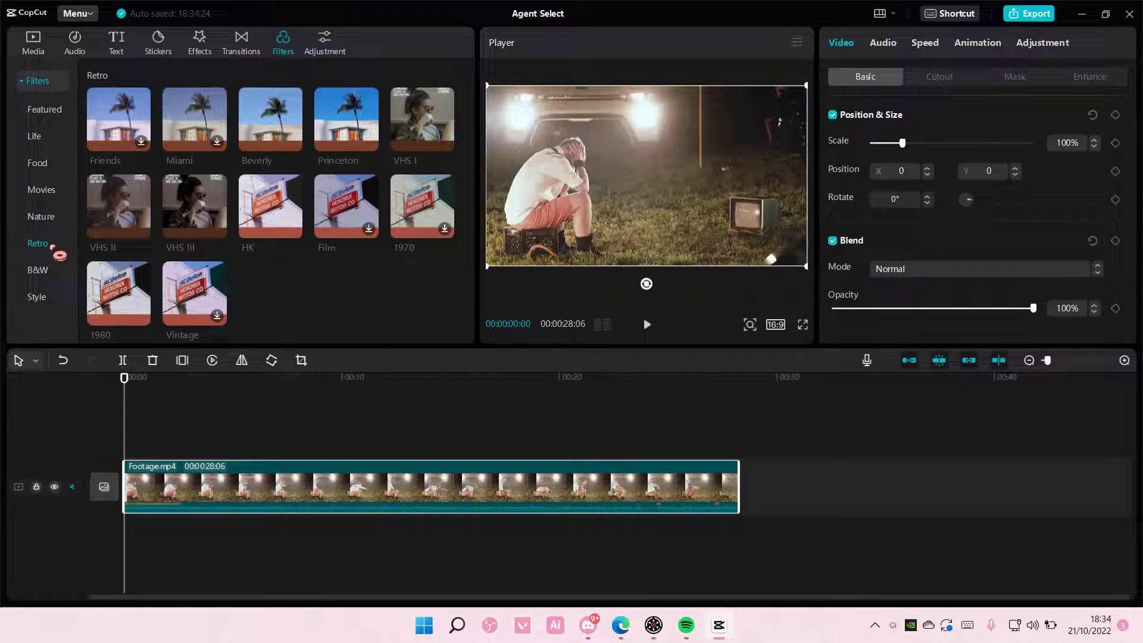
pyautogui.click(417, 212)
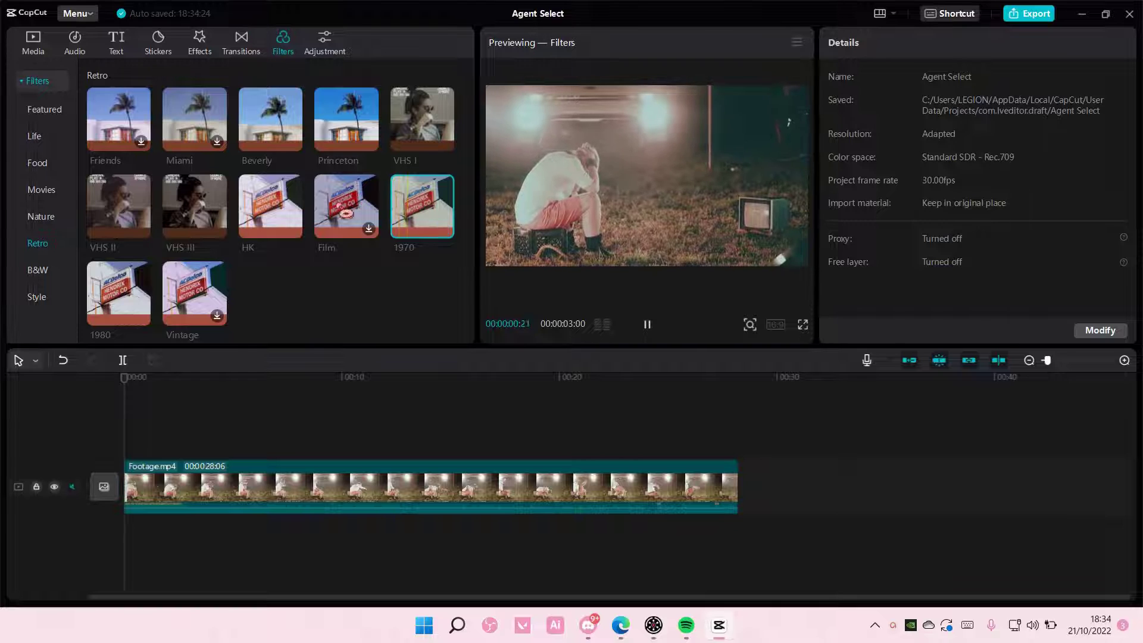
pyautogui.click(290, 221)
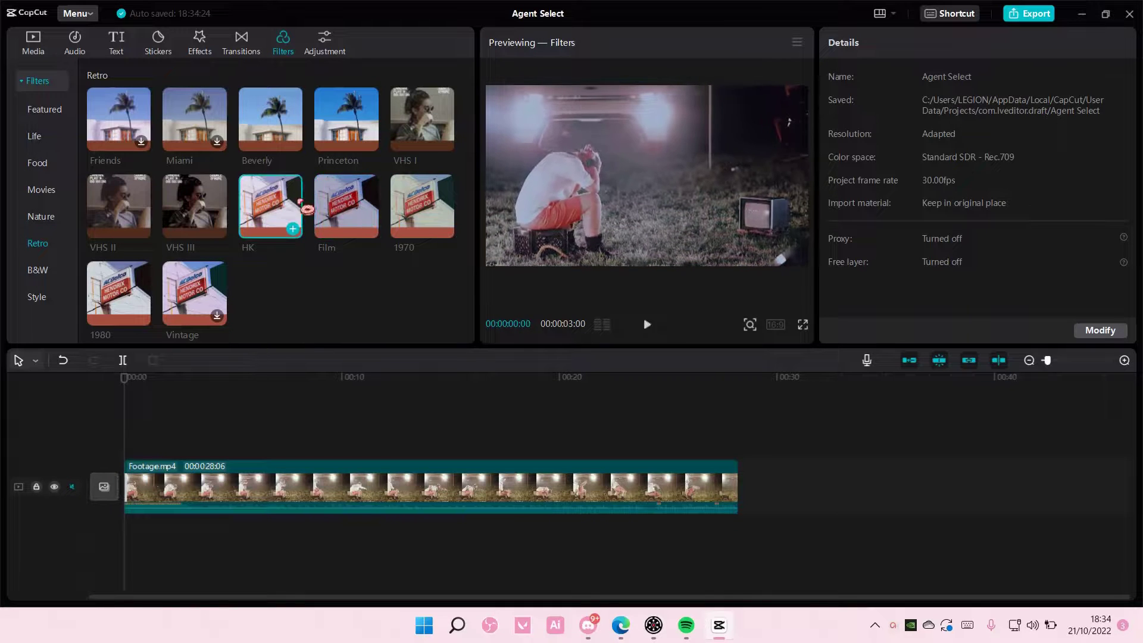
pyautogui.click(437, 205)
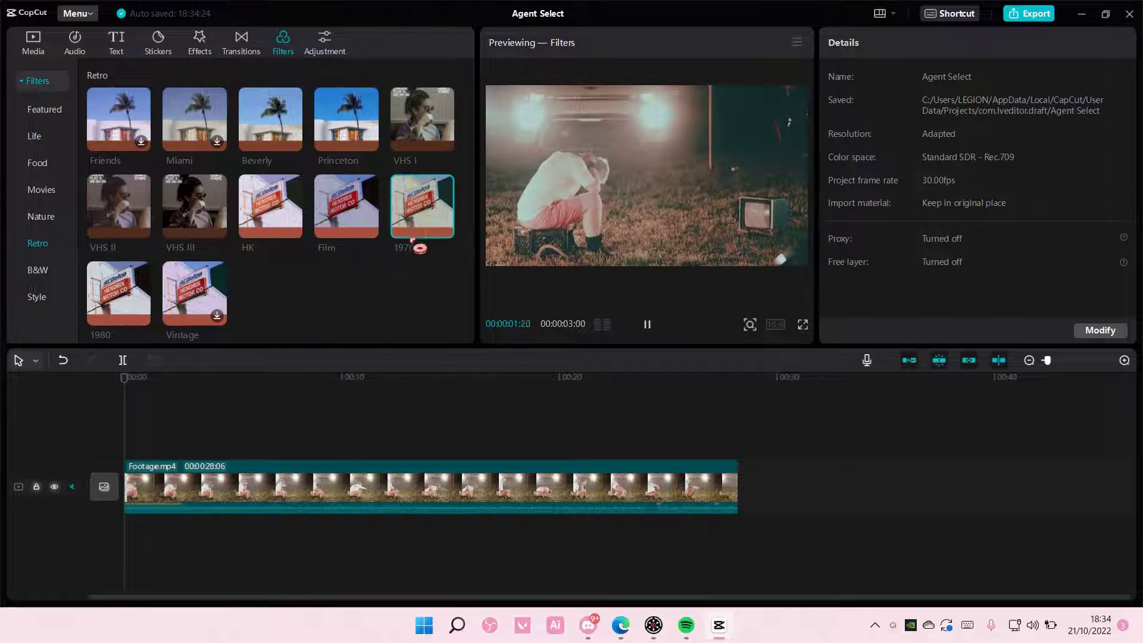
pyautogui.click(448, 235)
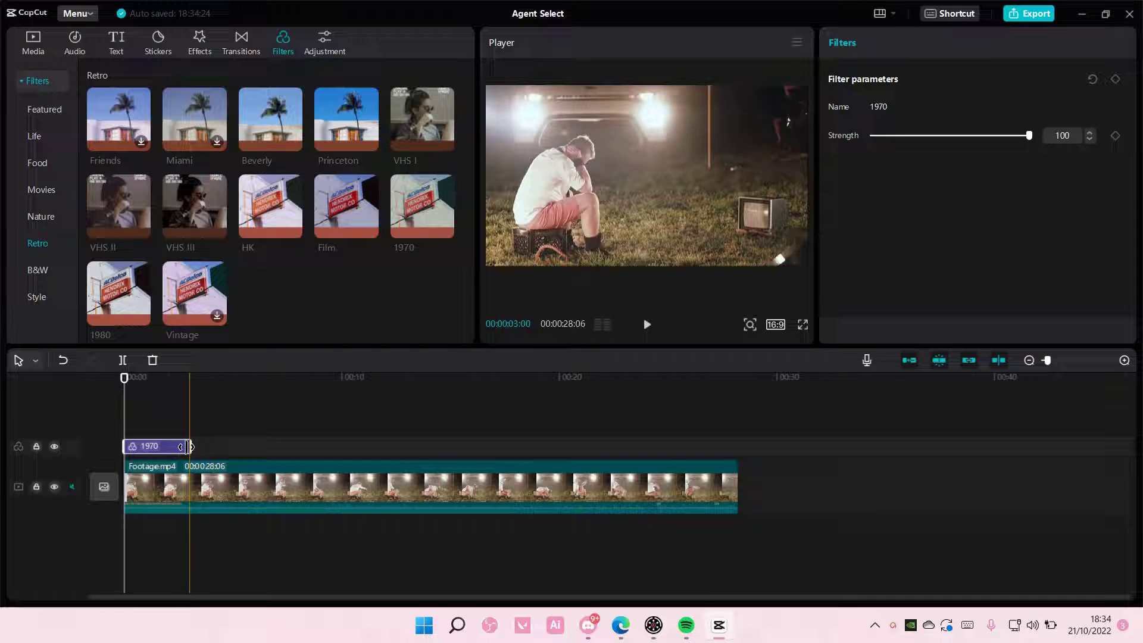
pyautogui.moveTo(190, 447); pyautogui.dragTo(738, 447)
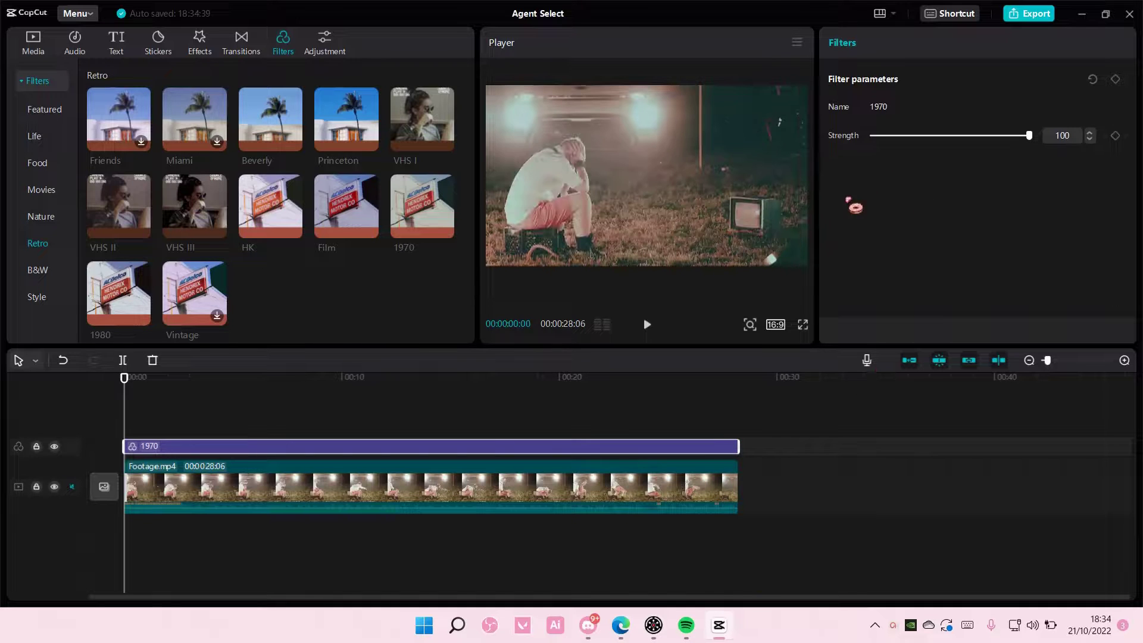
# Select Footage.mp4 and lower its saturation to -4 in the Adjustment panel.
pyautogui.click(542, 509)
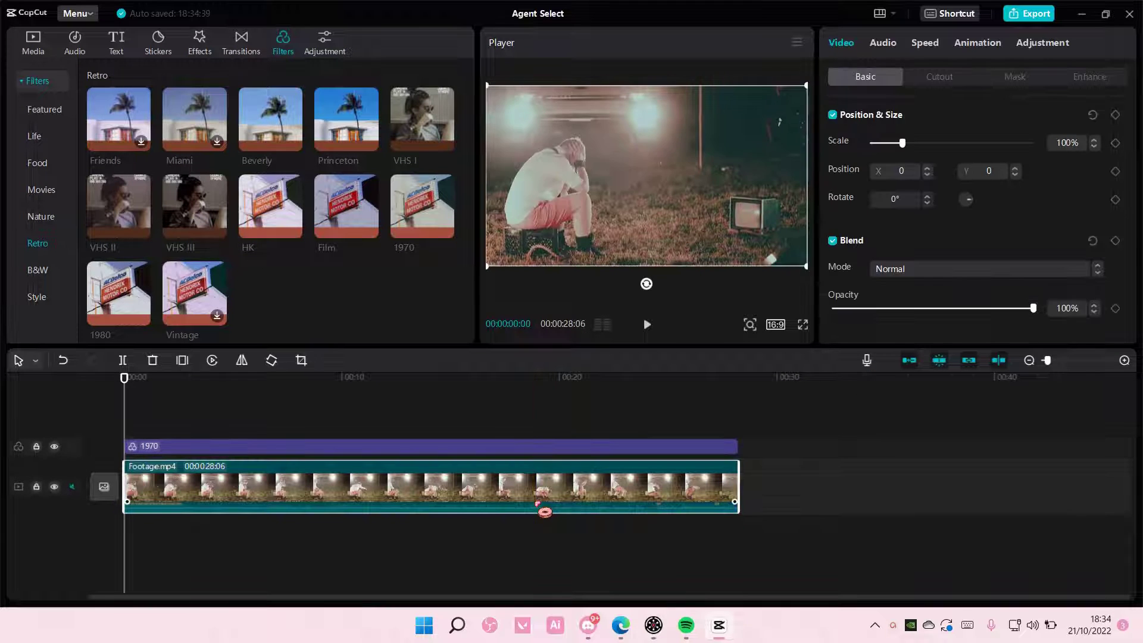
pyautogui.click(1059, 51)
pyautogui.scroll(-3, 977, 197)
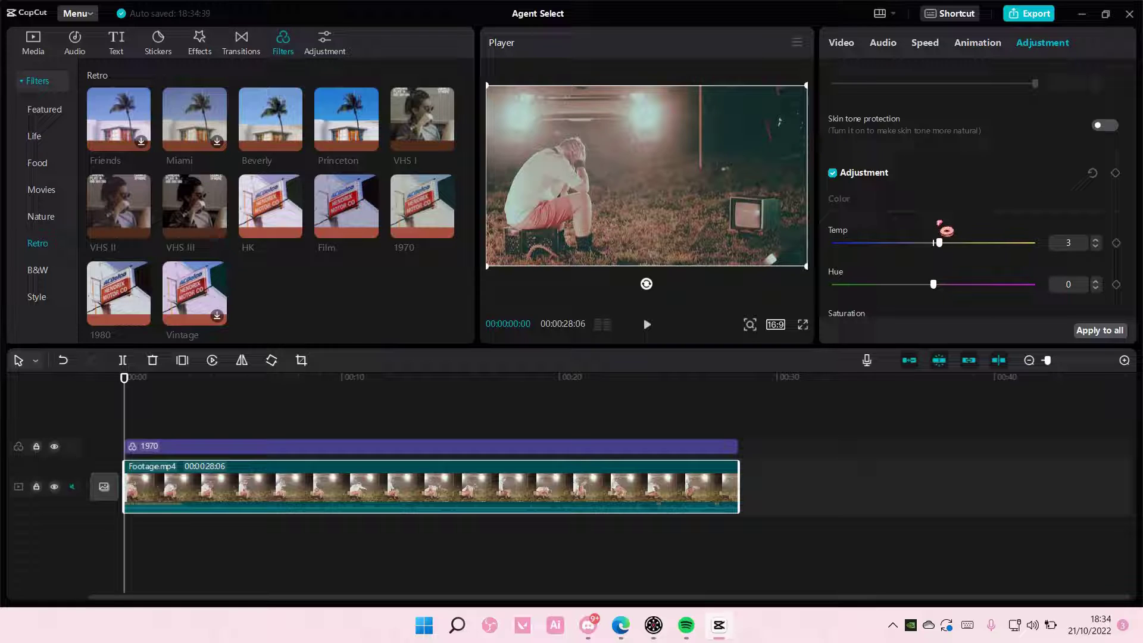
pyautogui.scroll(-1, 945, 215)
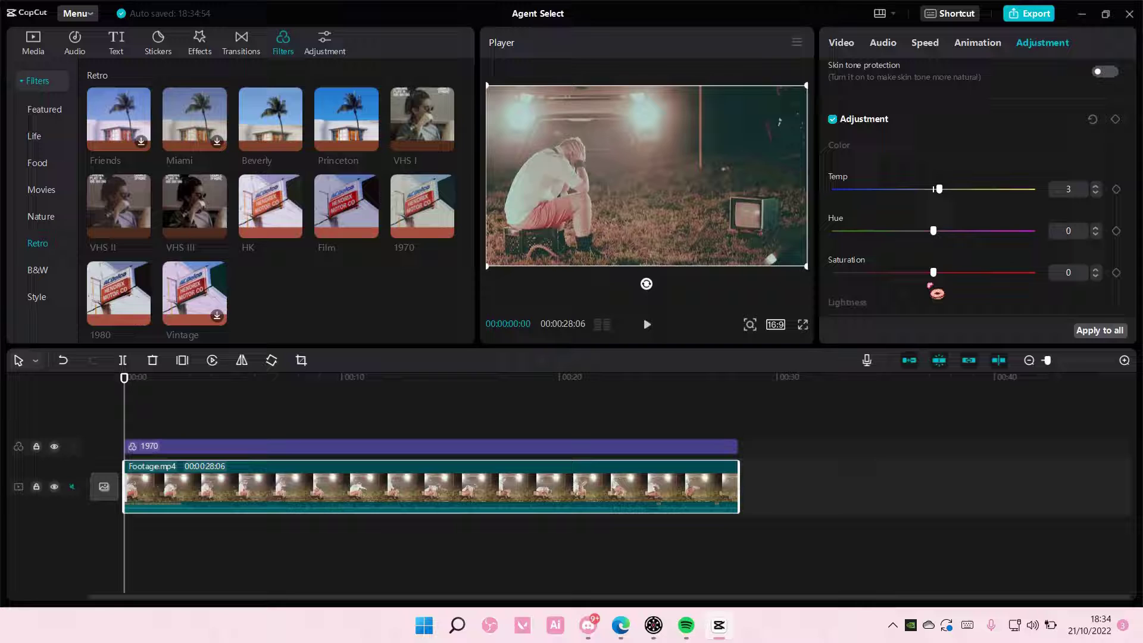
pyautogui.moveTo(934, 272); pyautogui.dragTo(927, 274)
# Raise the clip's lightness to 5 and drop its contrast to -14.
pyautogui.scroll(-3, 935, 270)
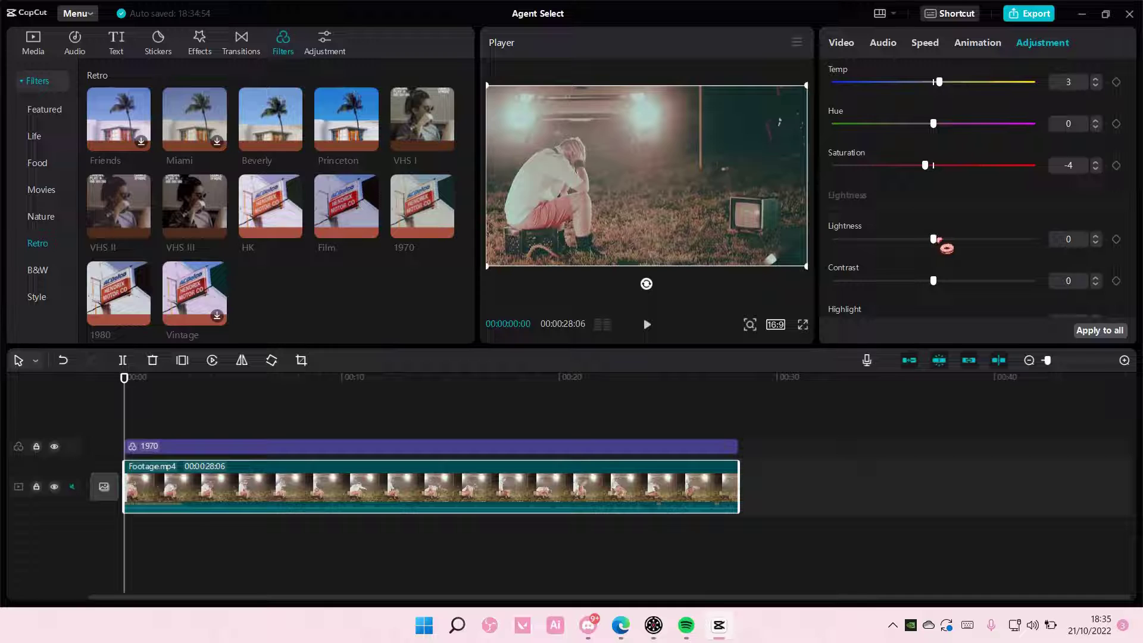
pyautogui.moveTo(945, 247); pyautogui.dragTo(952, 249)
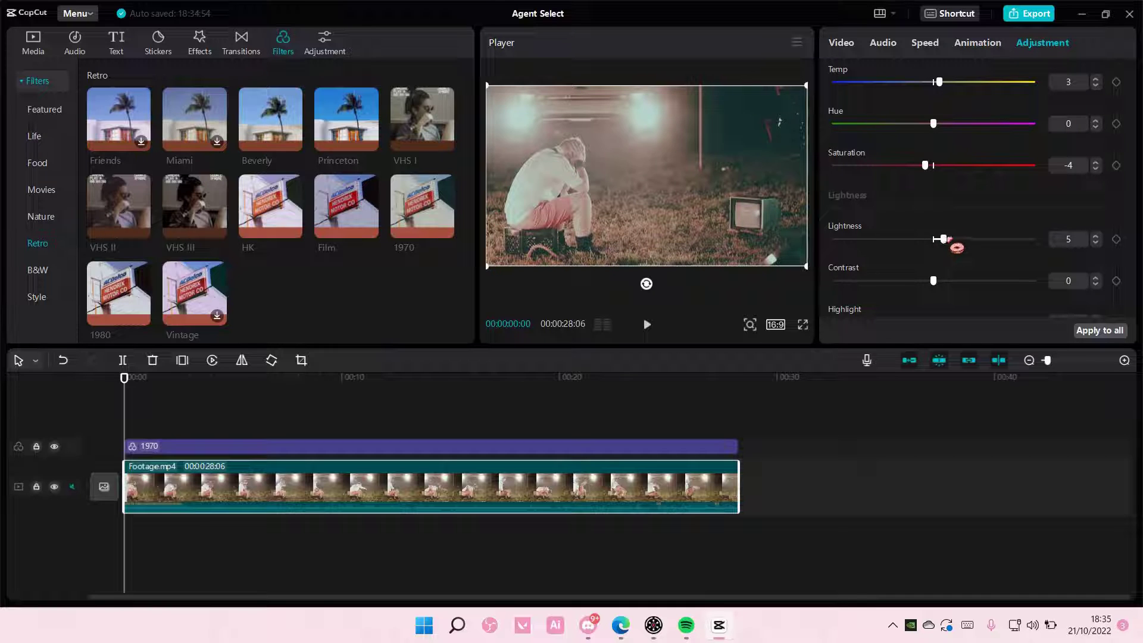
pyautogui.scroll(-2, 949, 239)
pyautogui.moveTo(947, 230); pyautogui.dragTo(908, 231)
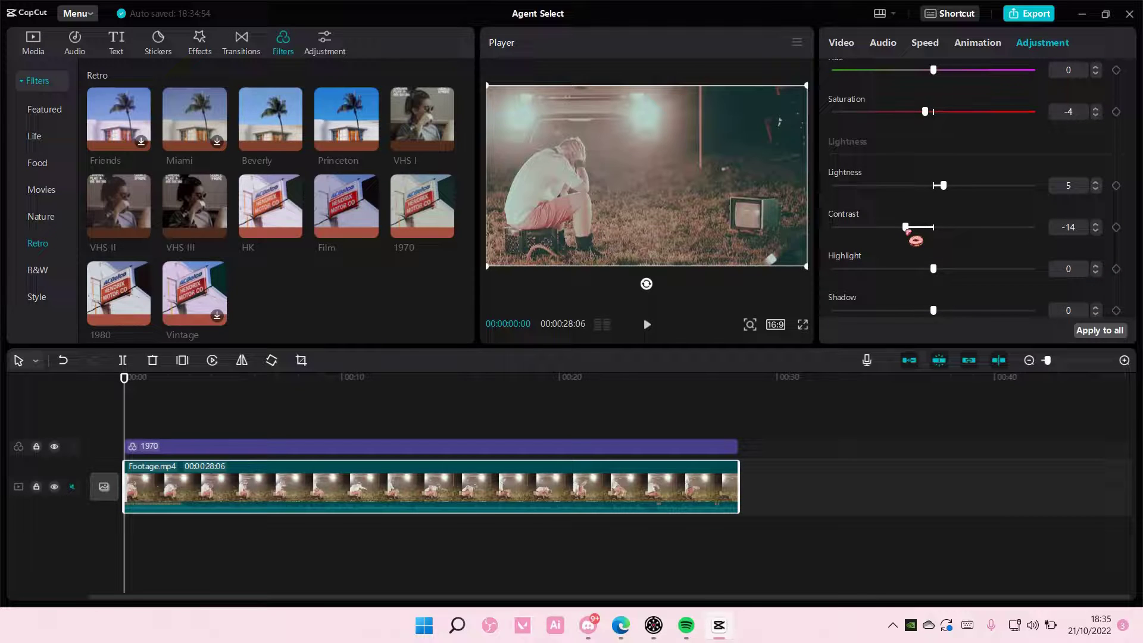
pyautogui.scroll(-2, 961, 241)
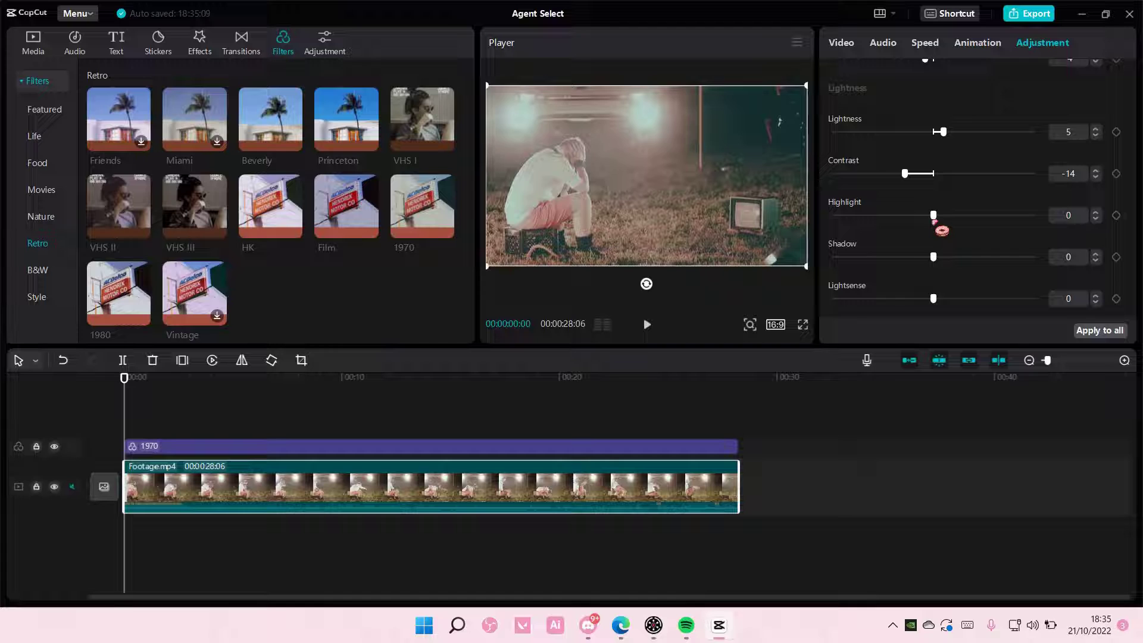
# Set highlights to -4, shadows to 4, sharpen to 4 and fade to 9.
pyautogui.moveTo(935, 222); pyautogui.dragTo(924, 222)
pyautogui.moveTo(933, 256); pyautogui.dragTo(941, 256)
pyautogui.scroll(-2, 968, 249)
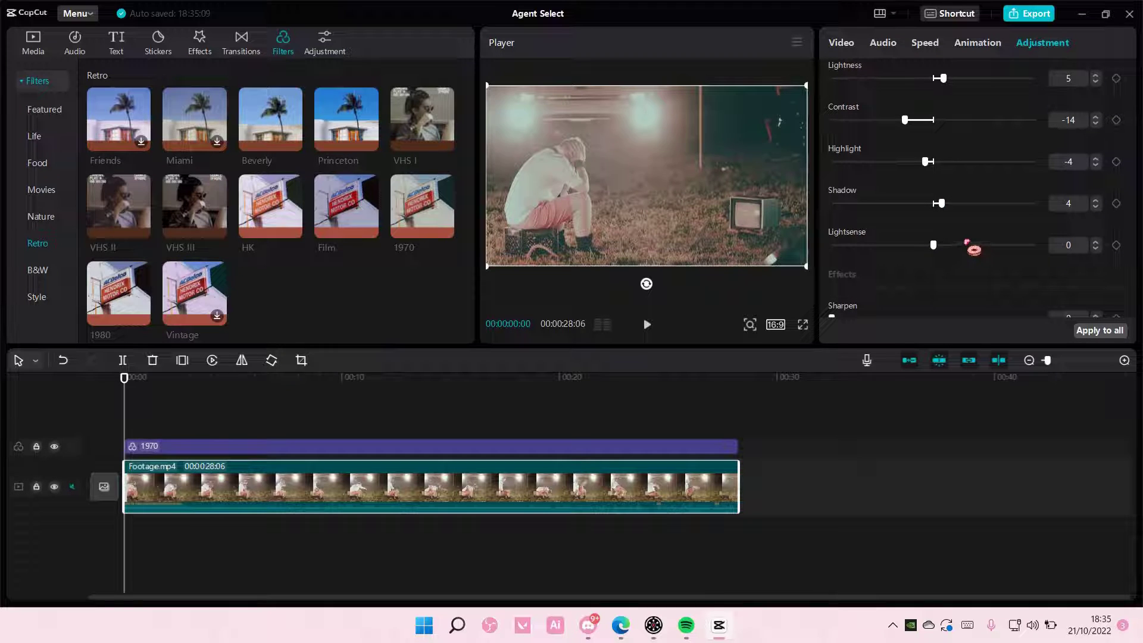
pyautogui.scroll(-2, 973, 245)
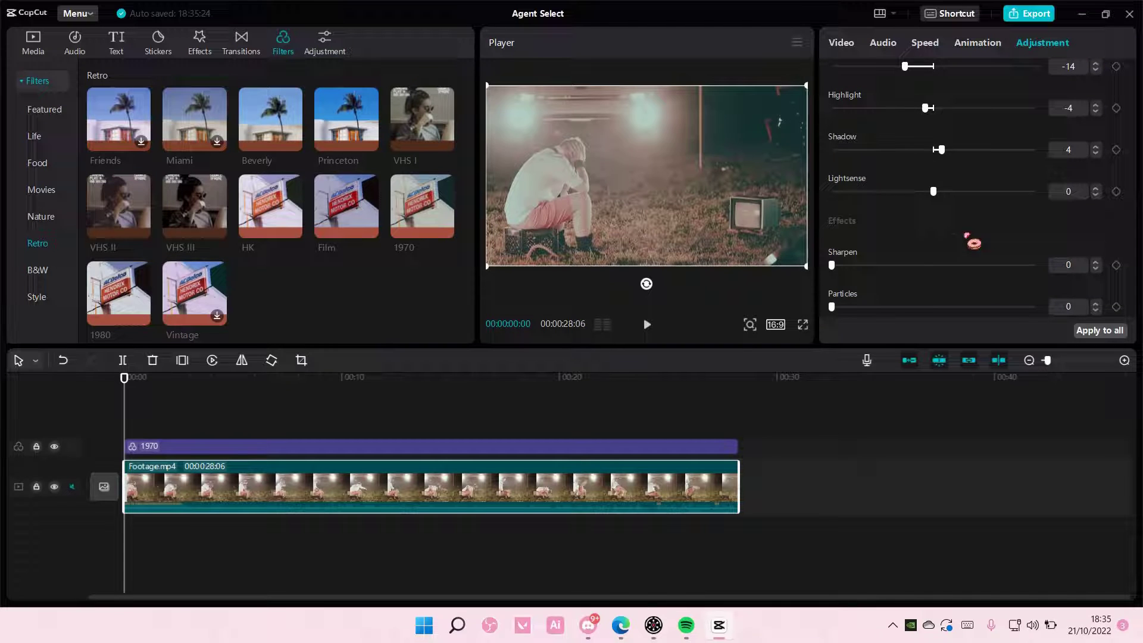
pyautogui.scroll(-1, 972, 240)
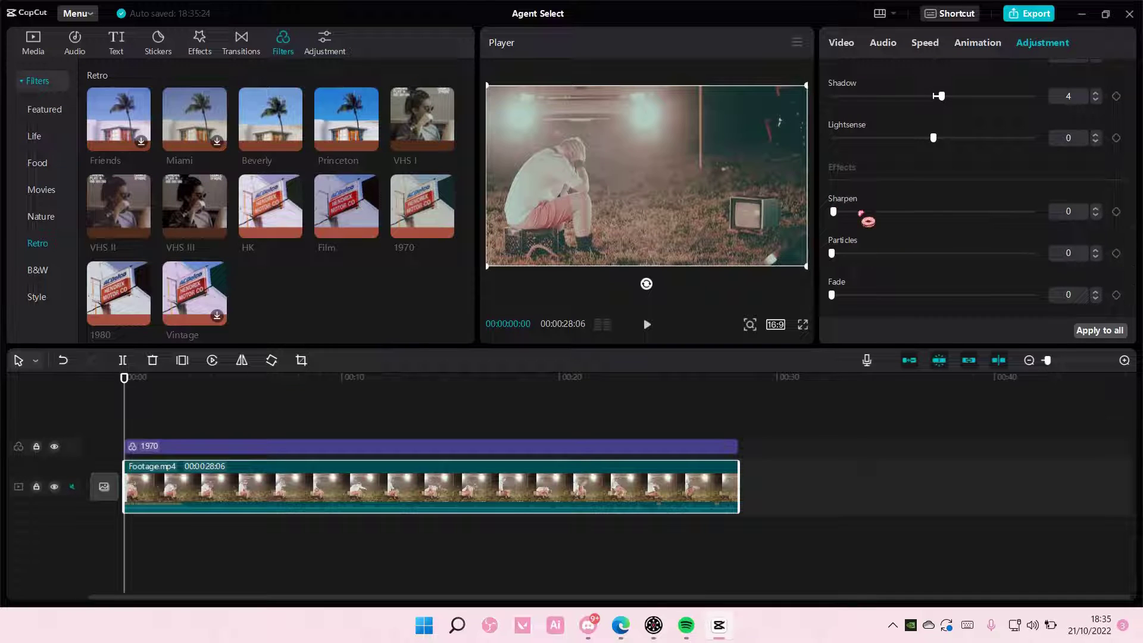
pyautogui.moveTo(841, 223)
pyautogui.mouseDown()
pyautogui.moveTo(914, 228)
pyautogui.moveTo(859, 225)
pyautogui.mouseUp()
pyautogui.moveTo(852, 223); pyautogui.dragTo(851, 224)
pyautogui.click(836, 296)
pyautogui.moveTo(836, 297); pyautogui.dragTo(854, 296)
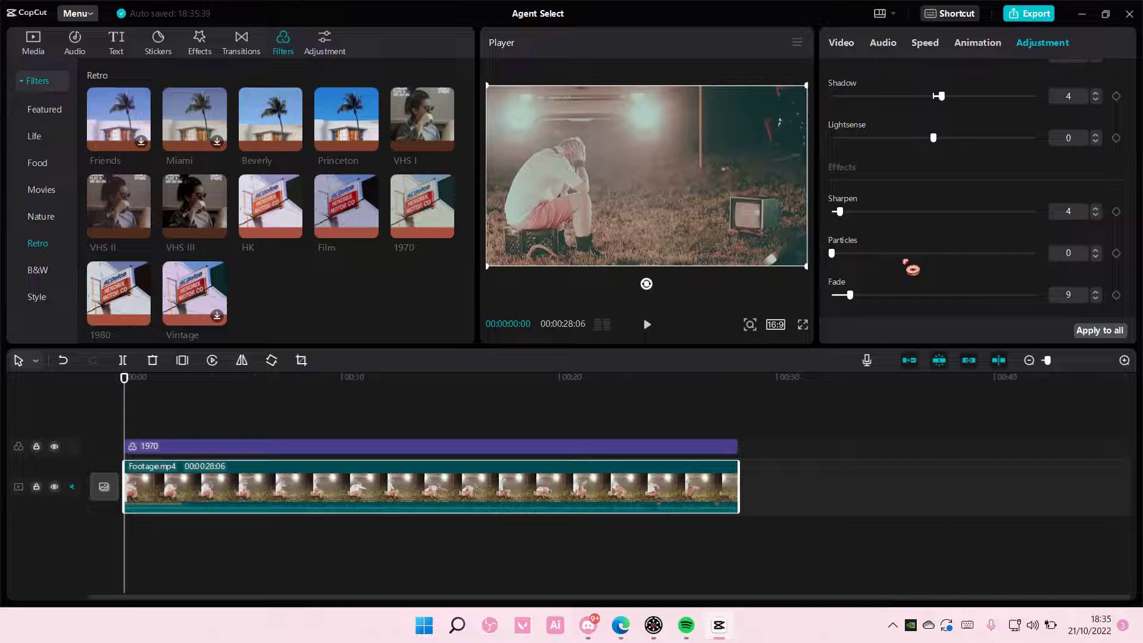
# Nudge an adjustment slider up to 8 and scrub to about nine seconds in.
pyautogui.scroll(10, 912, 269)
pyautogui.scroll(-6, 912, 269)
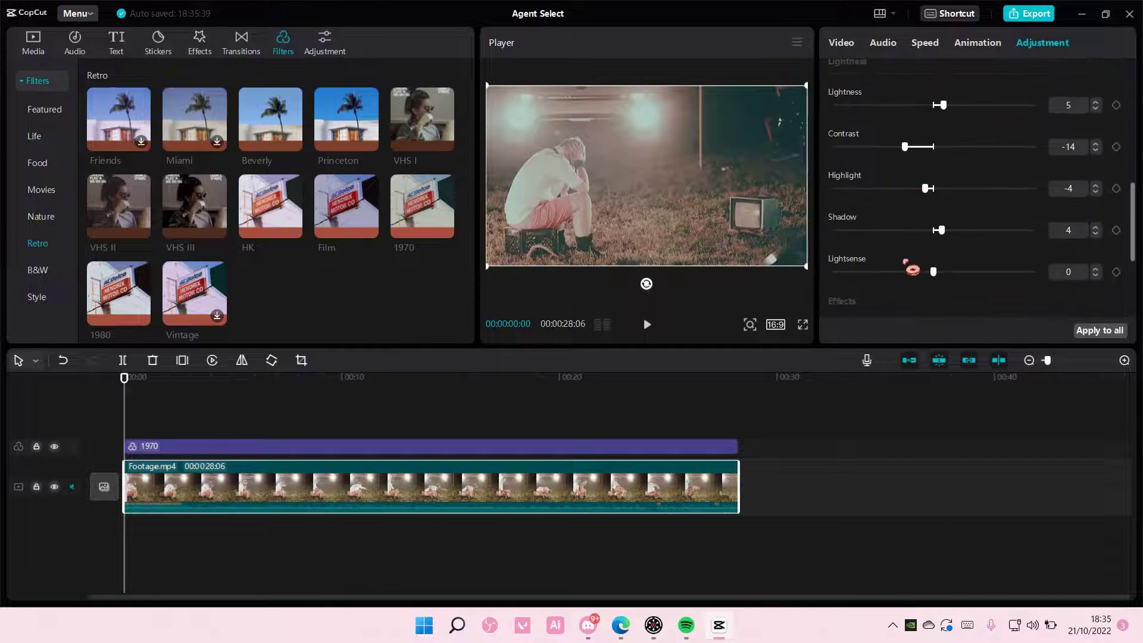
pyautogui.scroll(-4, 912, 269)
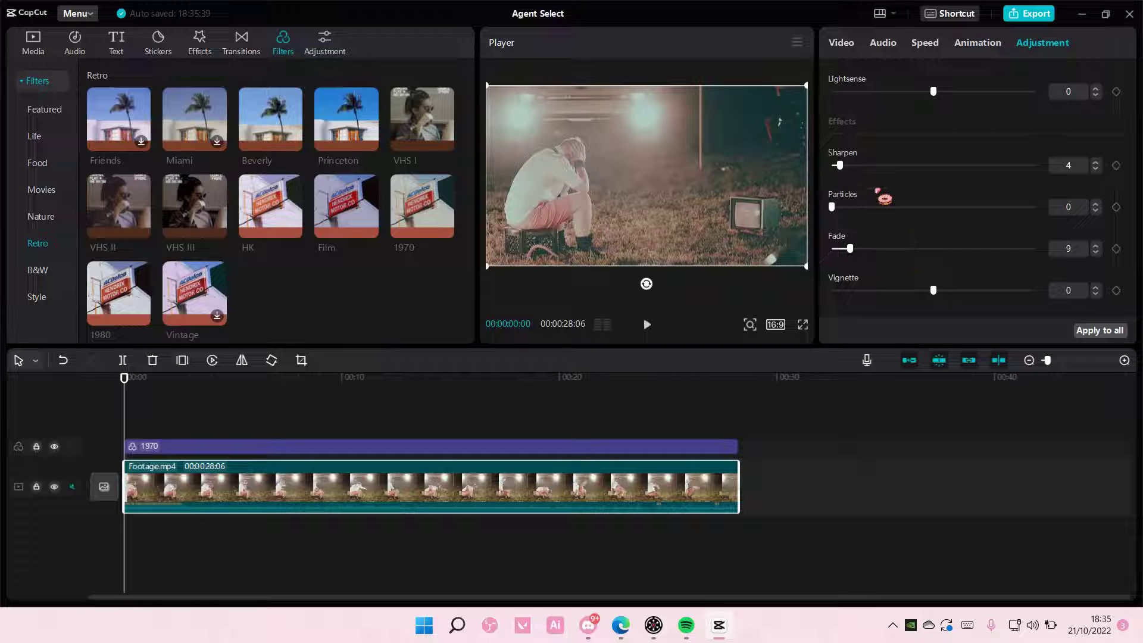
pyautogui.scroll(2, 877, 190)
pyautogui.moveTo(933, 145)
pyautogui.mouseDown()
pyautogui.moveTo(960, 146)
pyautogui.moveTo(939, 146)
pyautogui.mouseUp()
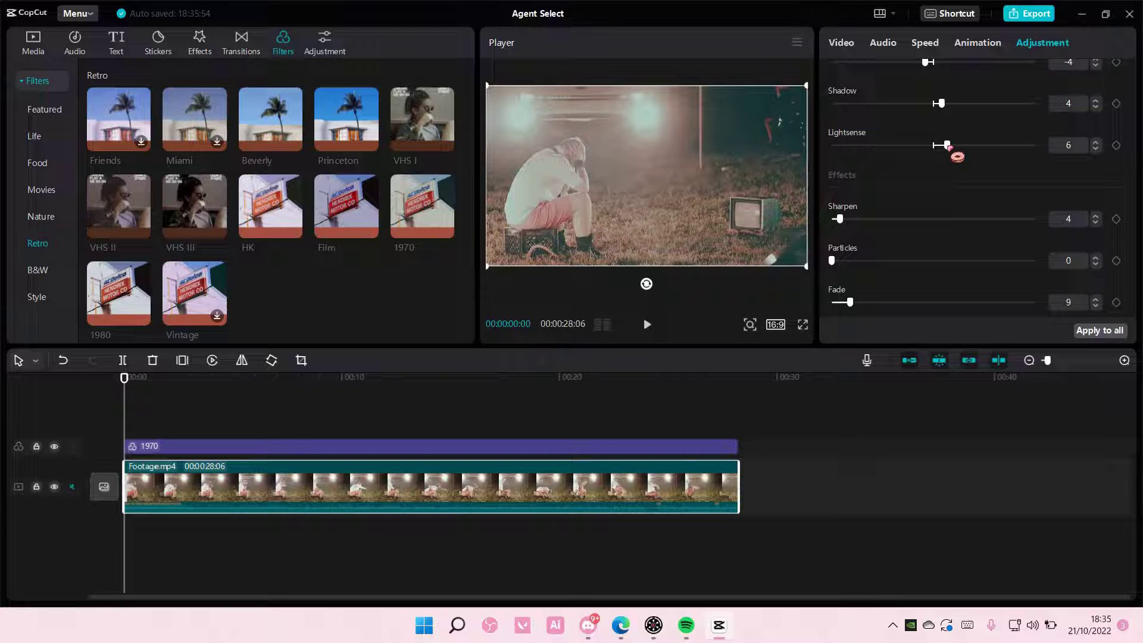
pyautogui.moveTo(957, 157); pyautogui.dragTo(961, 157)
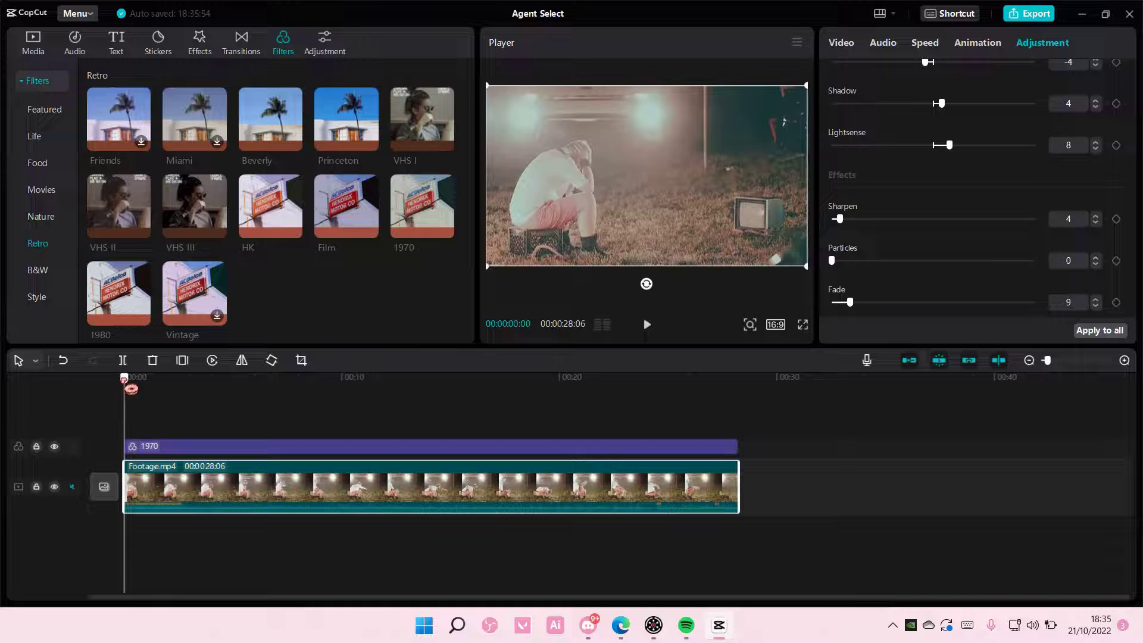
pyautogui.moveTo(131, 389); pyautogui.dragTo(325, 412)
# Lower Lightness to -6, undo an accidental footage move, and return to the start.
pyautogui.scroll(5, 849, 197)
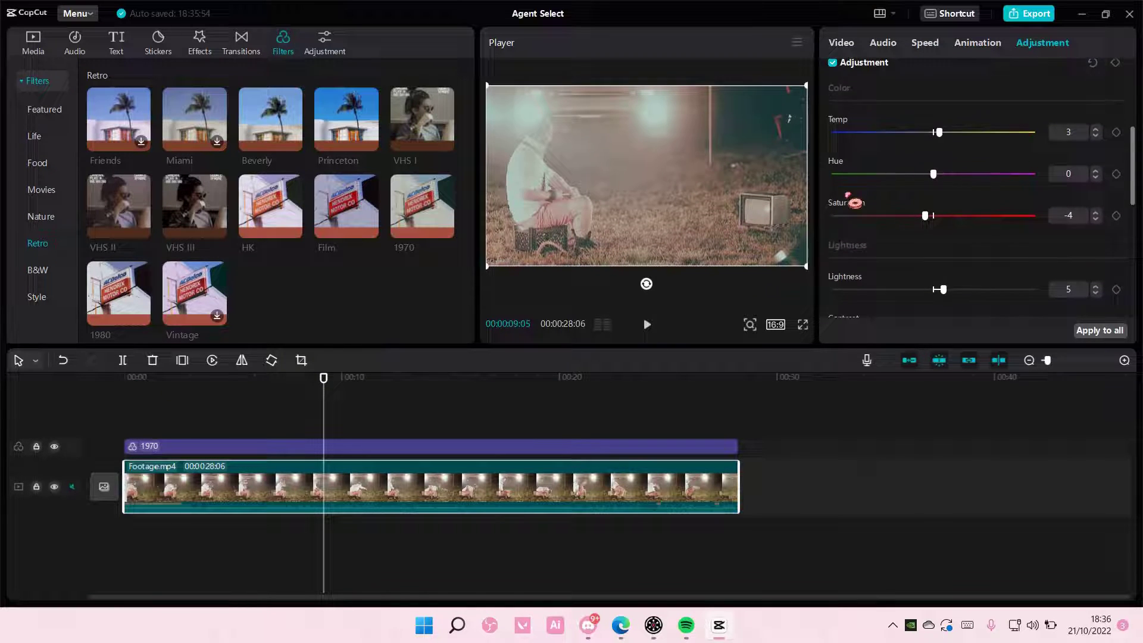
pyautogui.scroll(-1, 849, 197)
pyautogui.moveTo(943, 274); pyautogui.dragTo(923, 273)
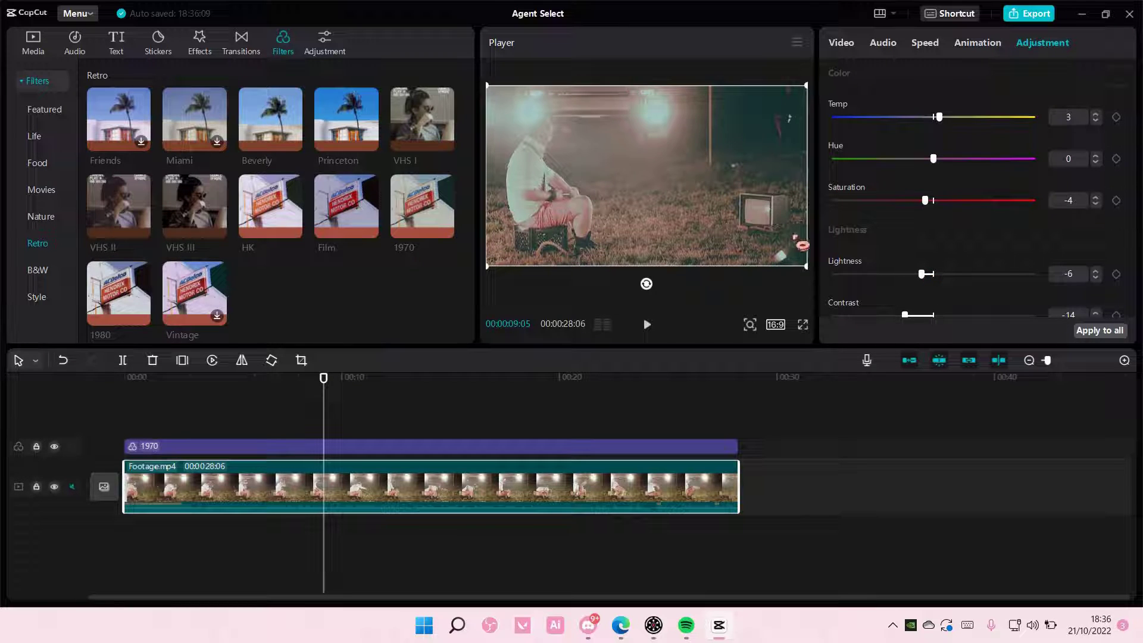
pyautogui.moveTo(731, 232); pyautogui.dragTo(688, 246)
pyautogui.hotkey('ctrl', 'z')
pyautogui.moveTo(324, 378); pyautogui.dragTo(56, 357)
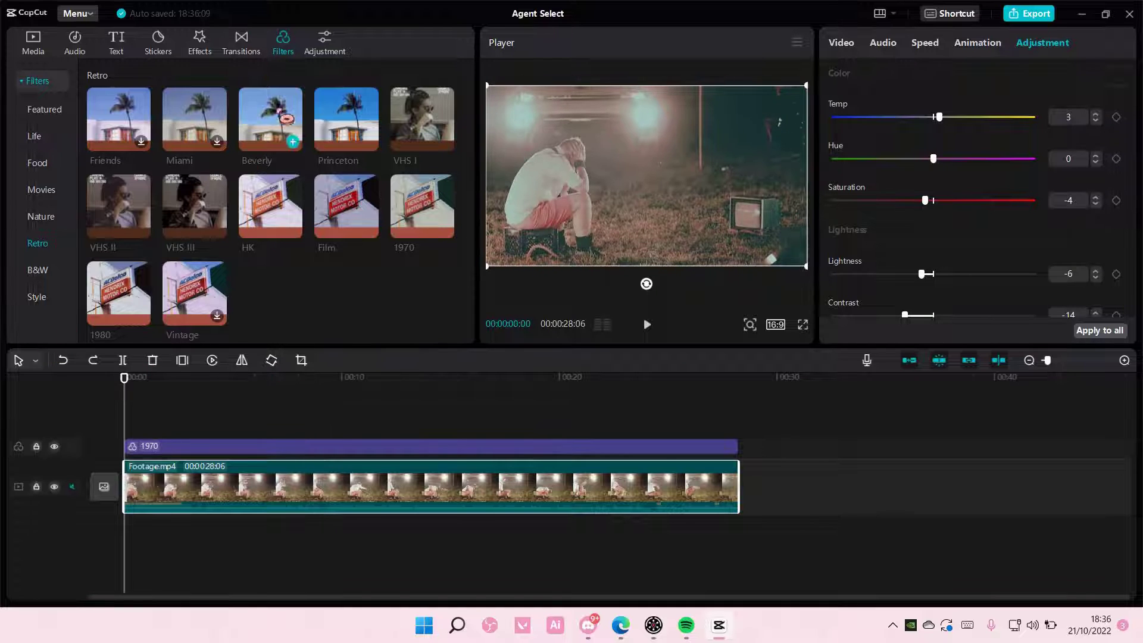
# Show the Retro video effects and preview Film Frame 2 on the footage.
pyautogui.click(189, 47)
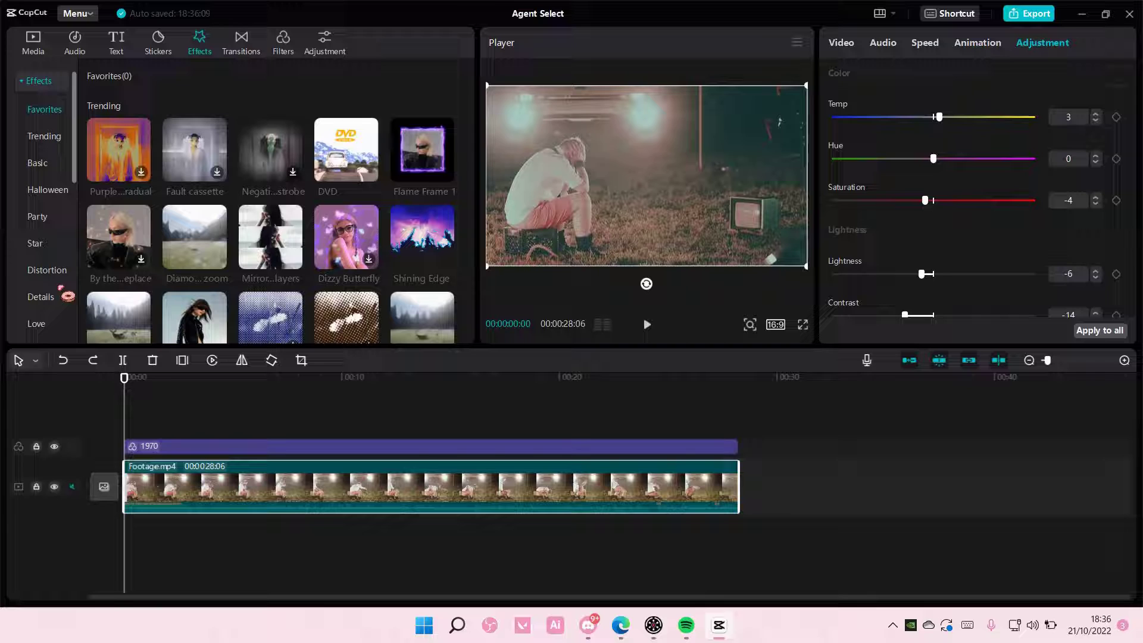
pyautogui.scroll(-3, 51, 264)
pyautogui.click(54, 249)
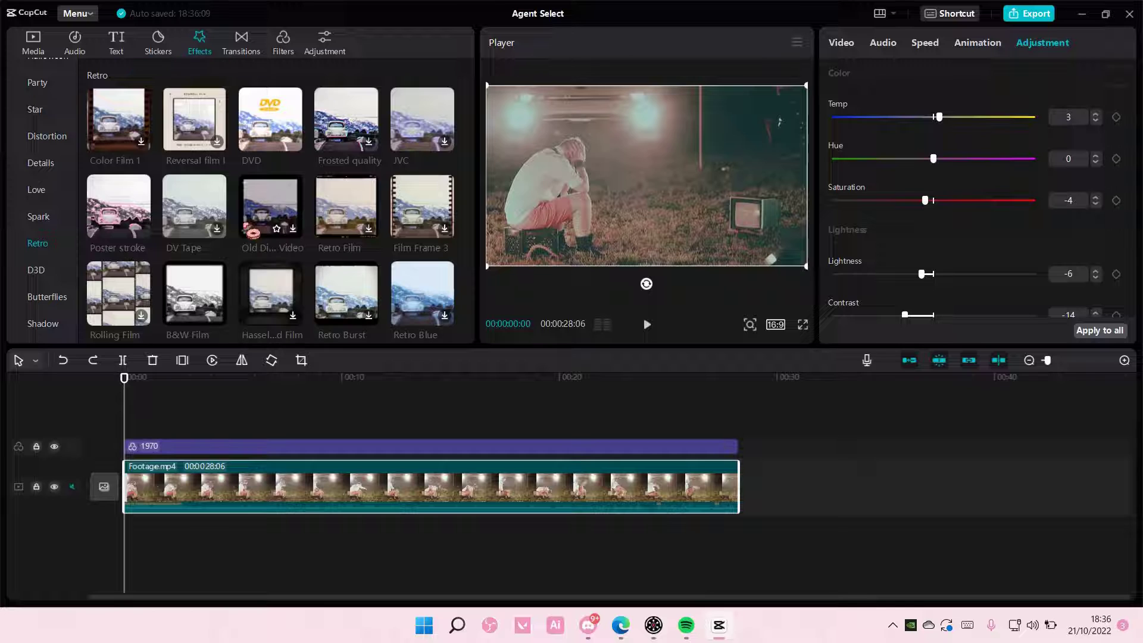
pyautogui.scroll(-3, 252, 231)
pyautogui.click(439, 250)
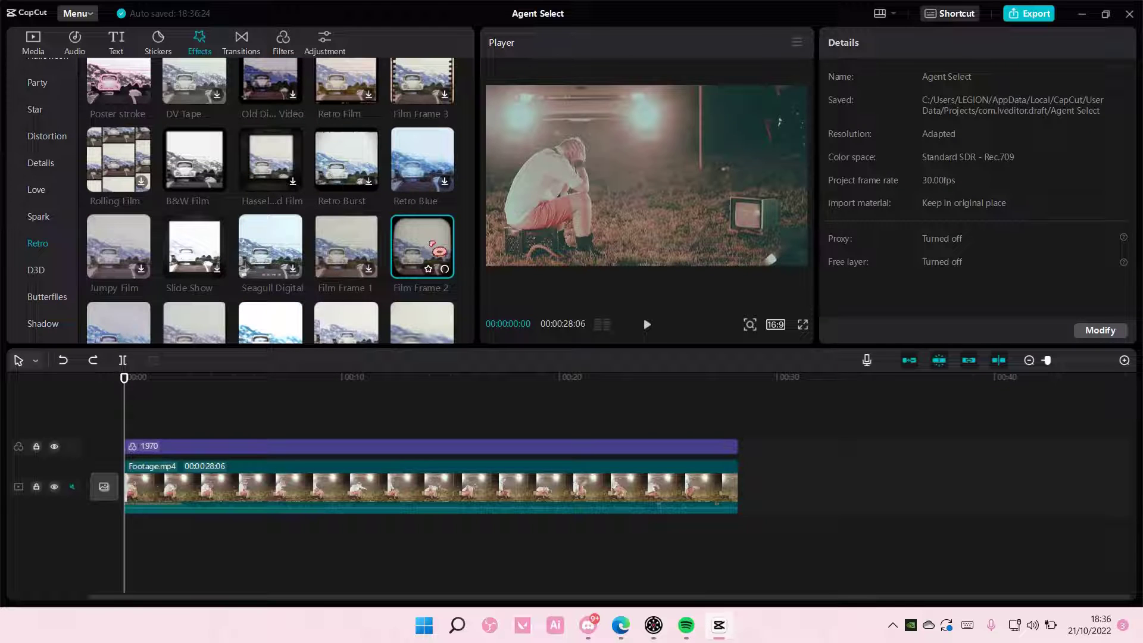
# Download and preview the Film 1 effect, then browse further down the Retro effects.
pyautogui.scroll(-2, 439, 250)
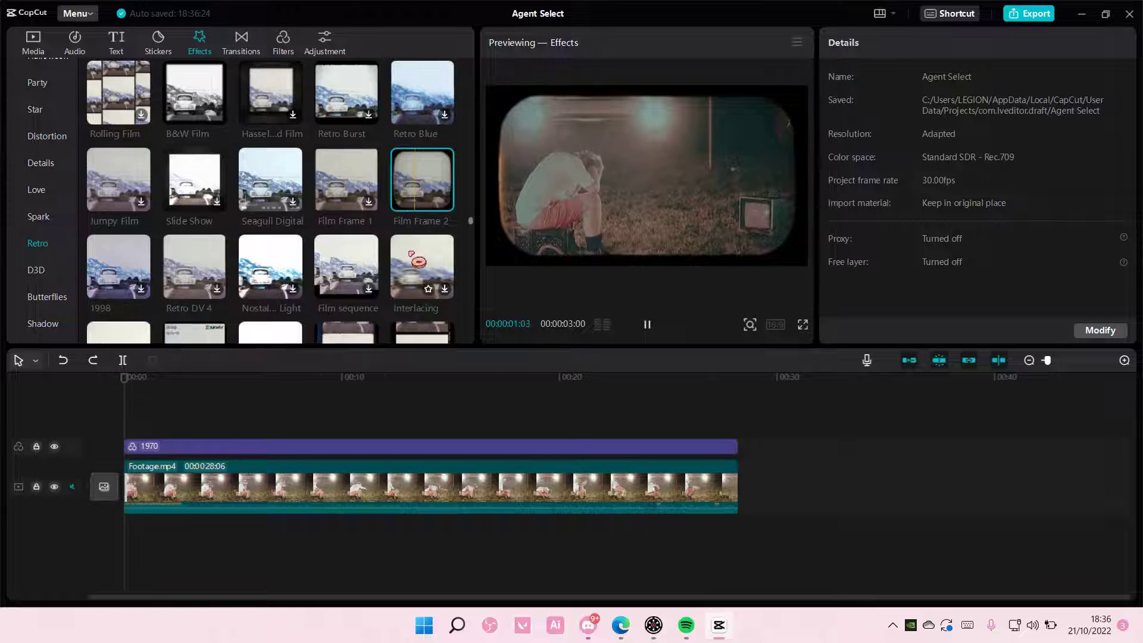
pyautogui.scroll(-2, 428, 262)
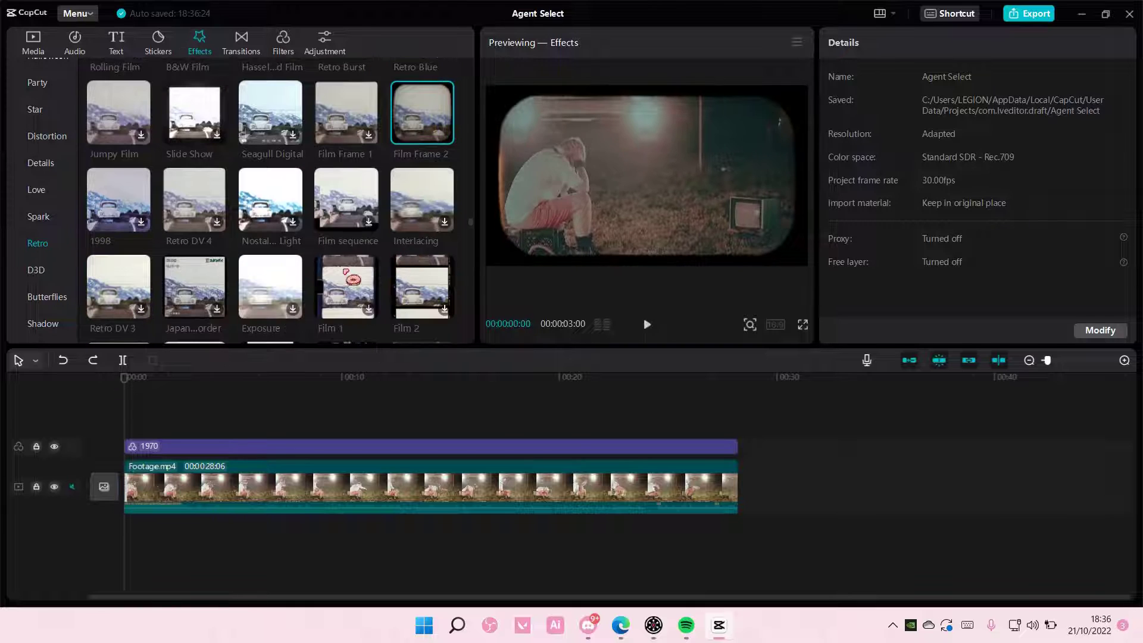
pyautogui.click(347, 286)
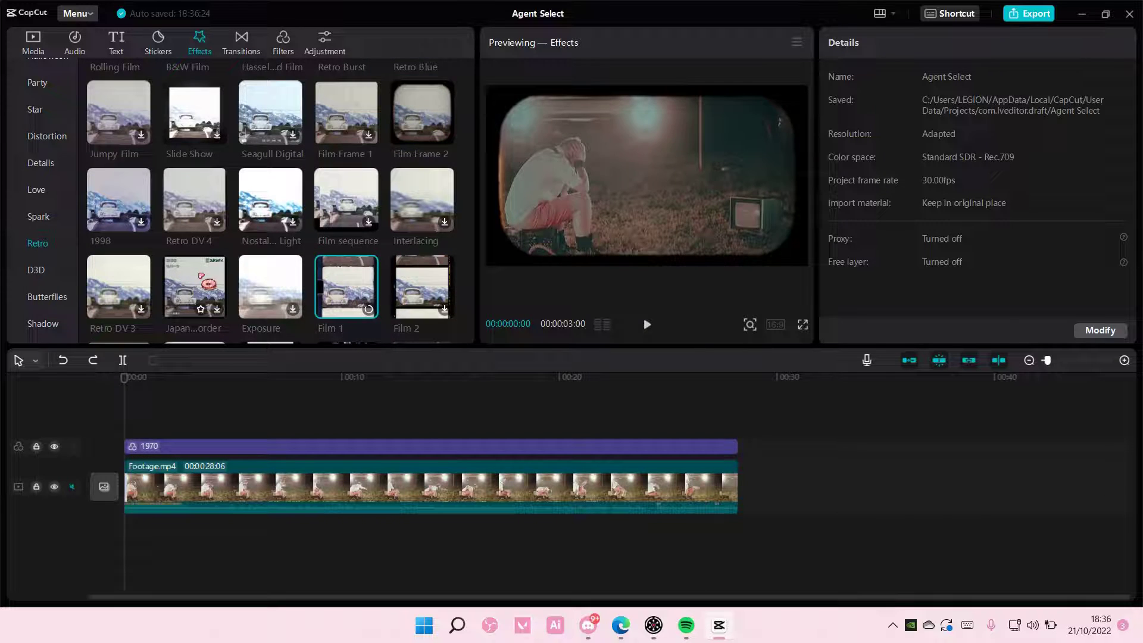
pyautogui.scroll(-4, 271, 202)
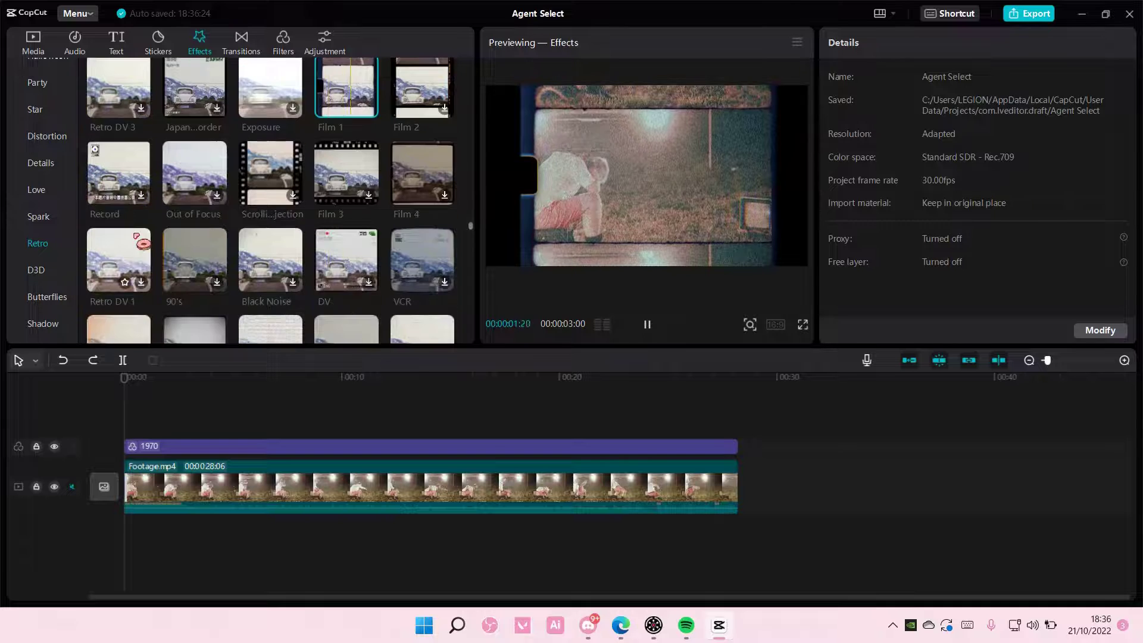
pyautogui.scroll(-3, 143, 243)
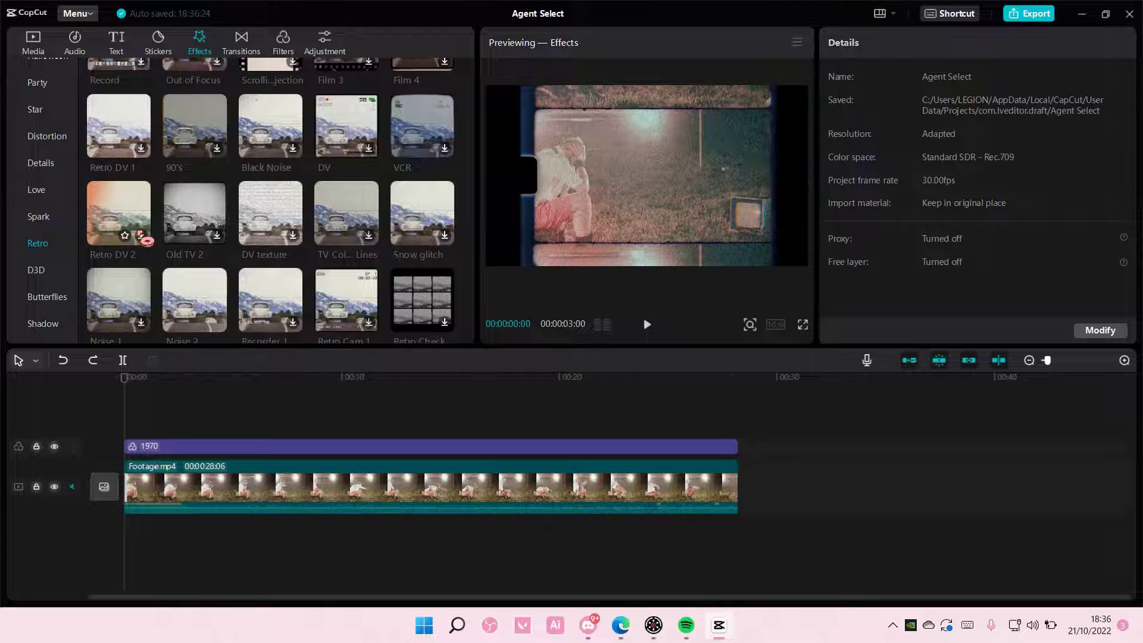
pyautogui.scroll(-2, 196, 250)
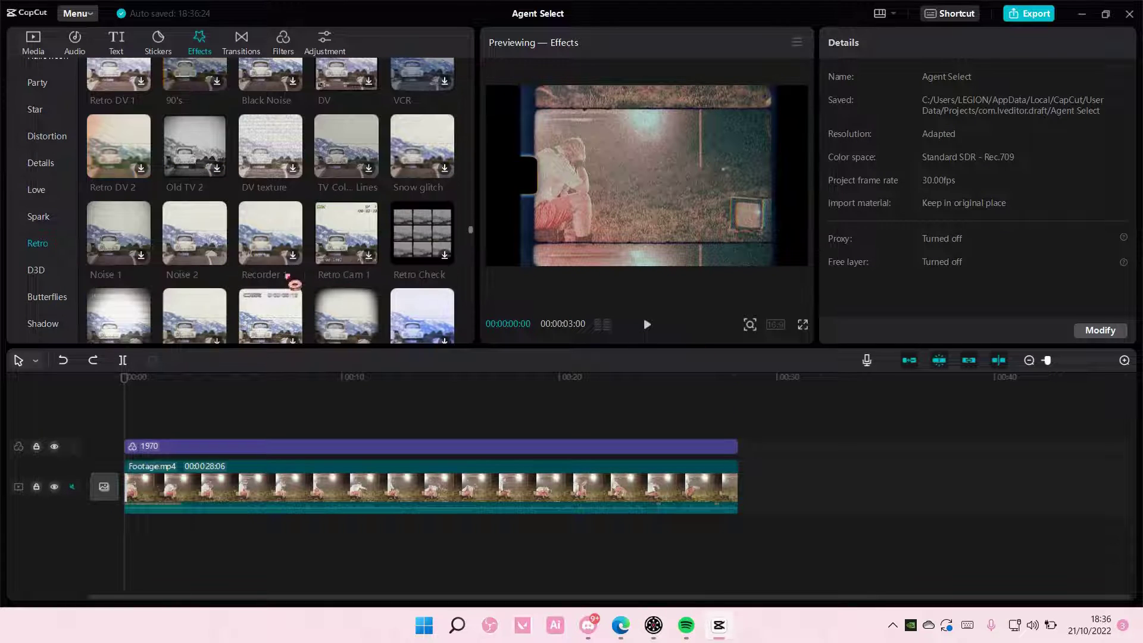
pyautogui.scroll(-3, 315, 269)
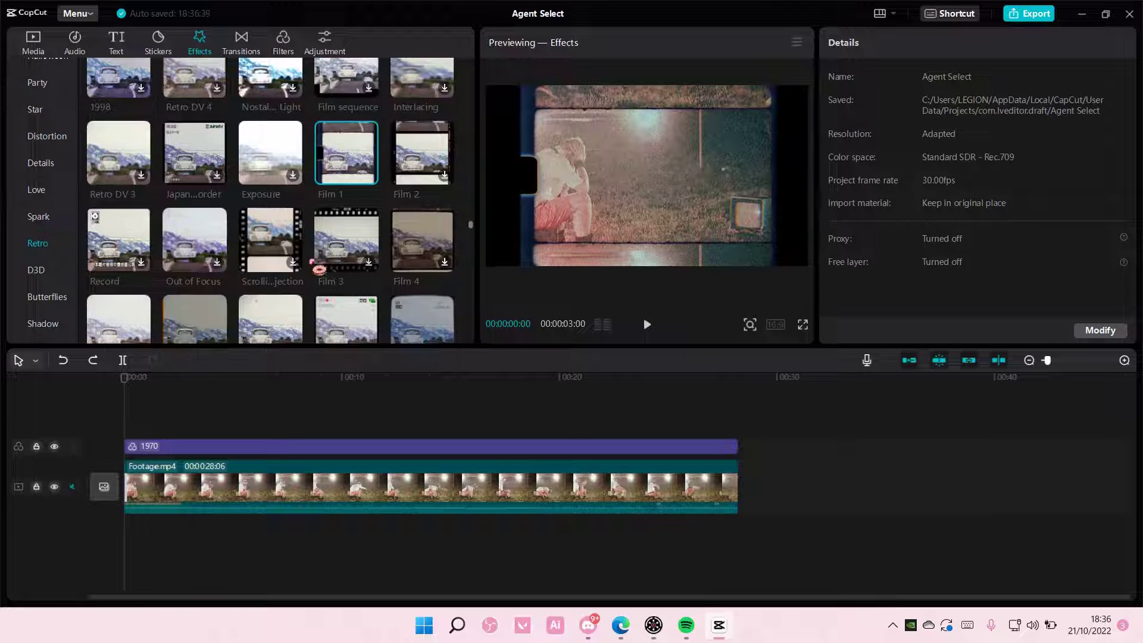
# Add Film 1, stretch it across all of Footage.mp4, and lower its Noise to 2.
pyautogui.click(369, 176)
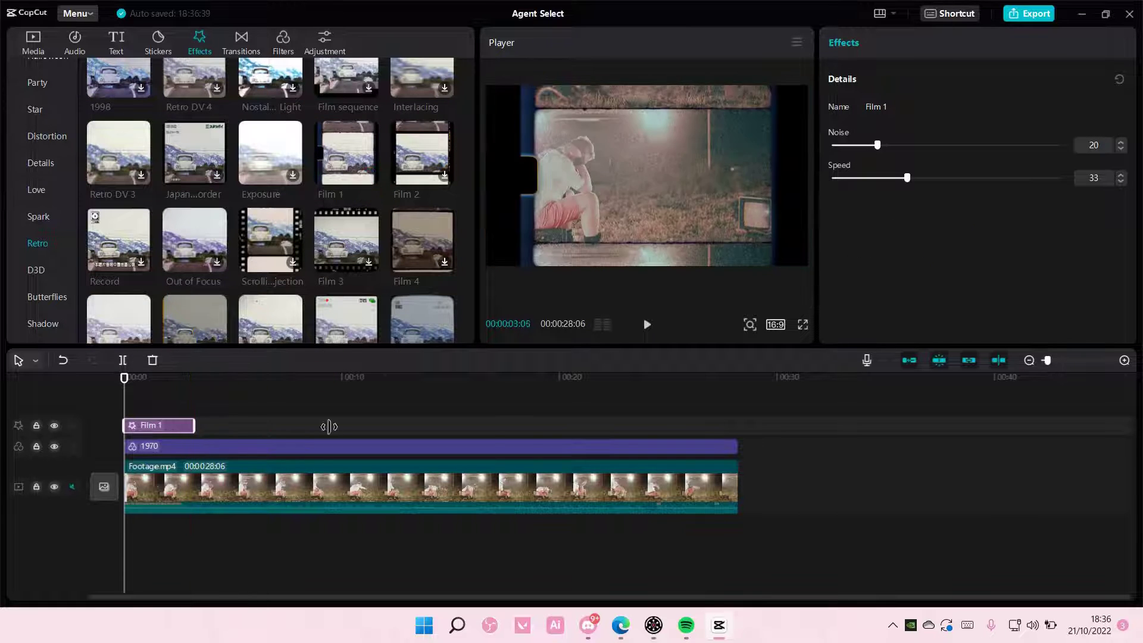
pyautogui.moveTo(329, 426); pyautogui.dragTo(739, 426)
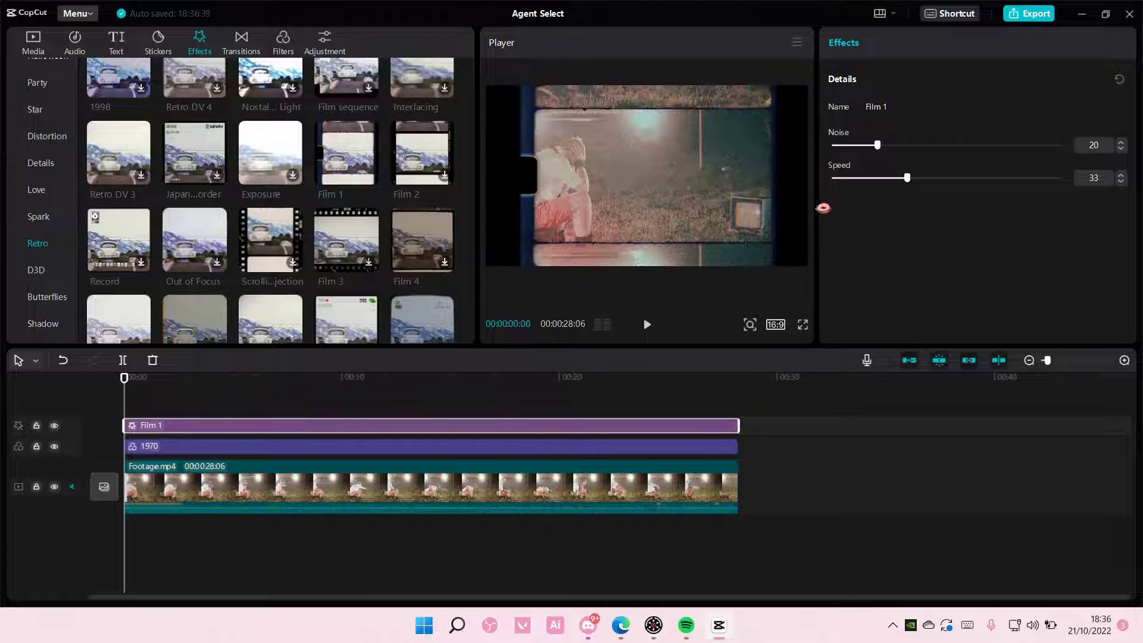
pyautogui.moveTo(877, 145); pyautogui.dragTo(840, 155)
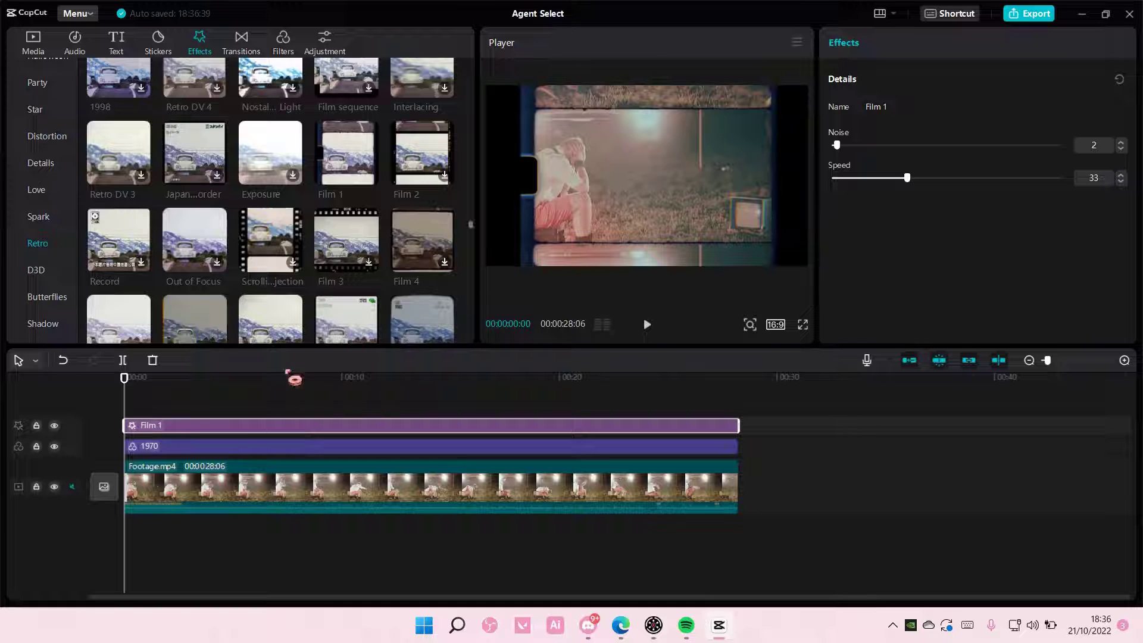
pyautogui.click(646, 325)
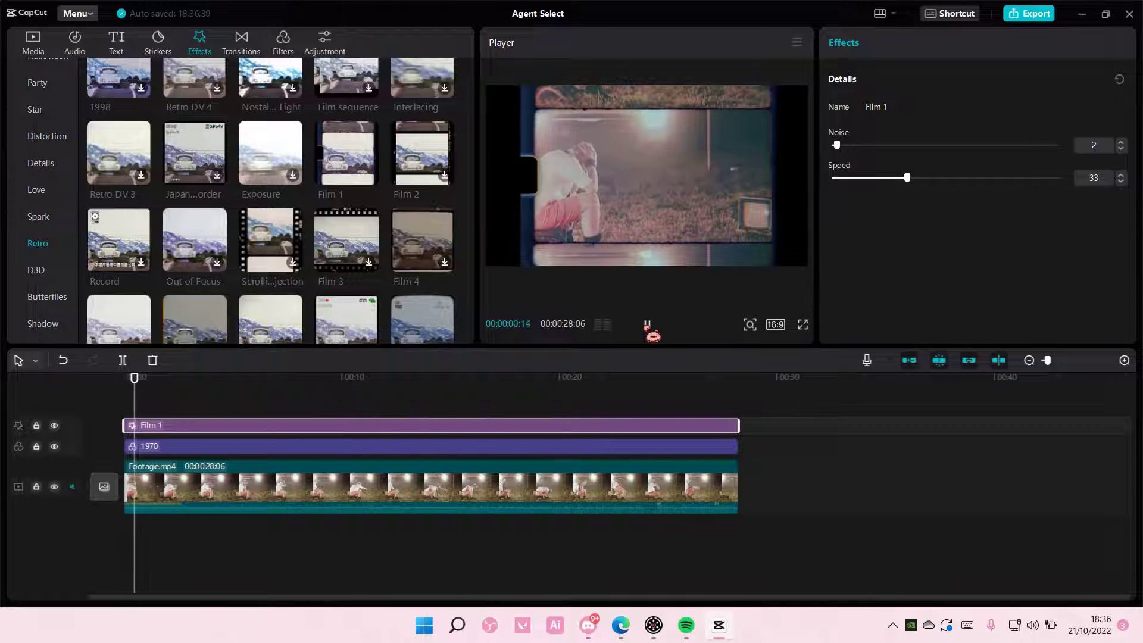
pyautogui.click(575, 377)
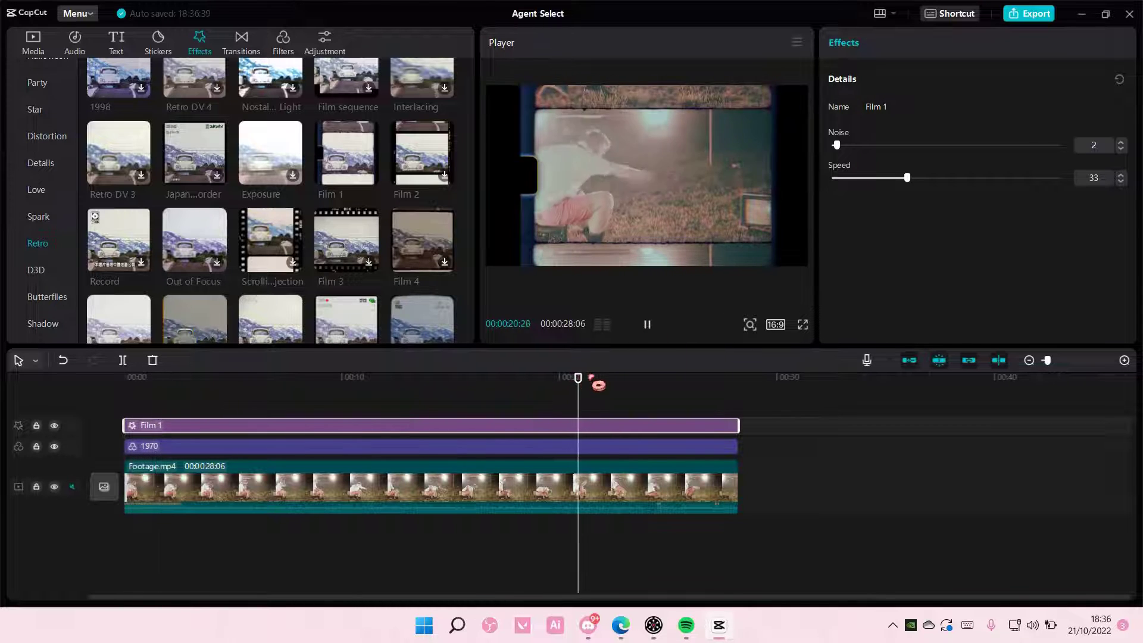
pyautogui.click(705, 378)
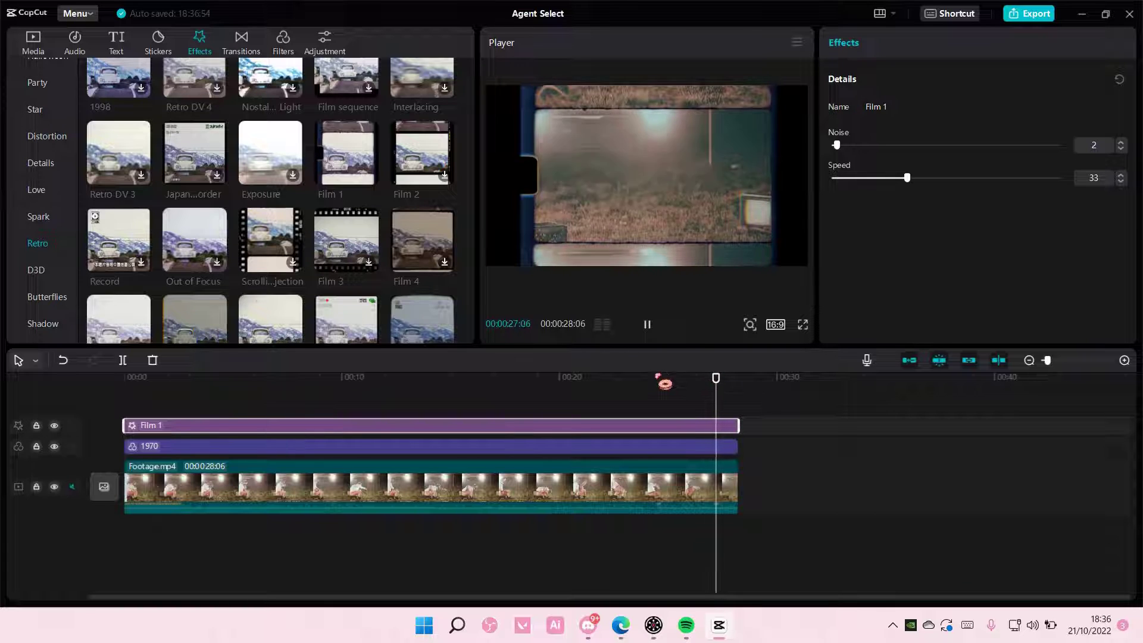
pyautogui.click(678, 378)
pyautogui.moveTo(687, 387); pyautogui.dragTo(723, 386)
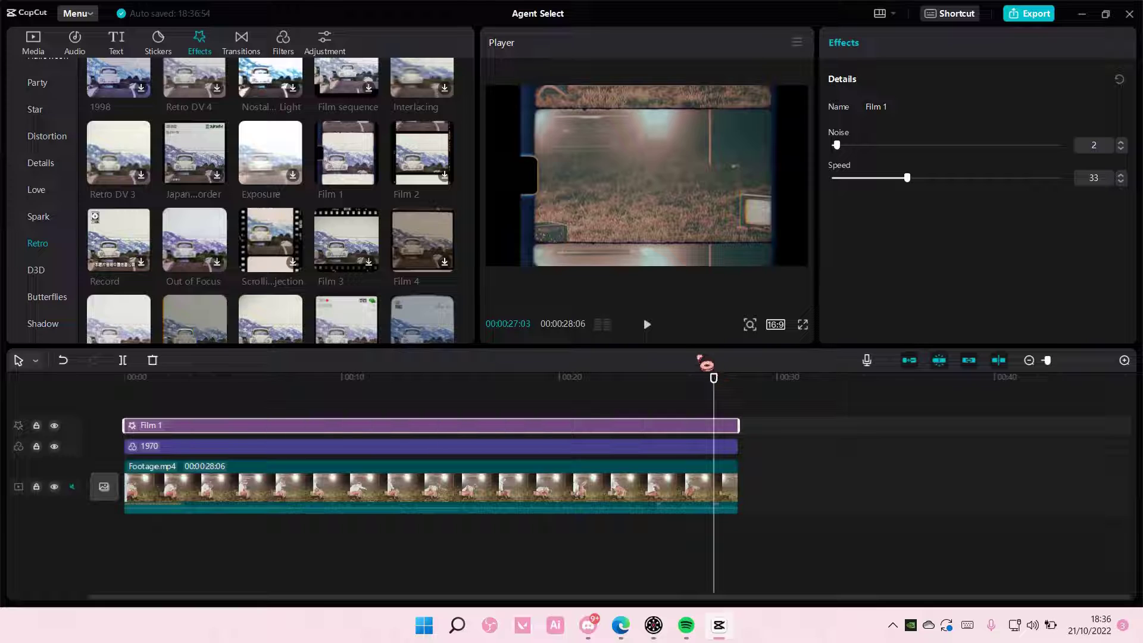